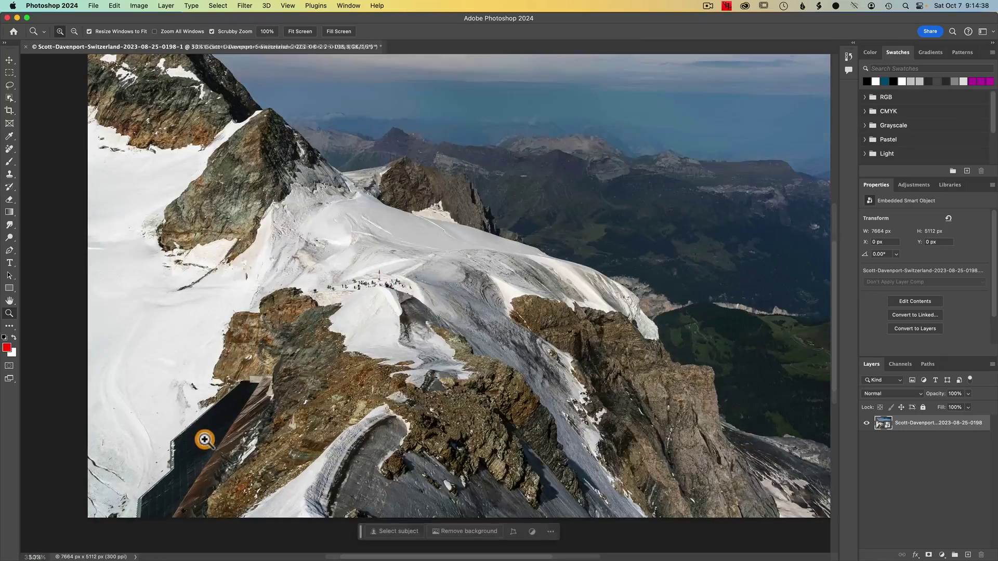
Step: Zoom in close on the dark building at lower left and pick the Lasso tool
left_click(307, 379)
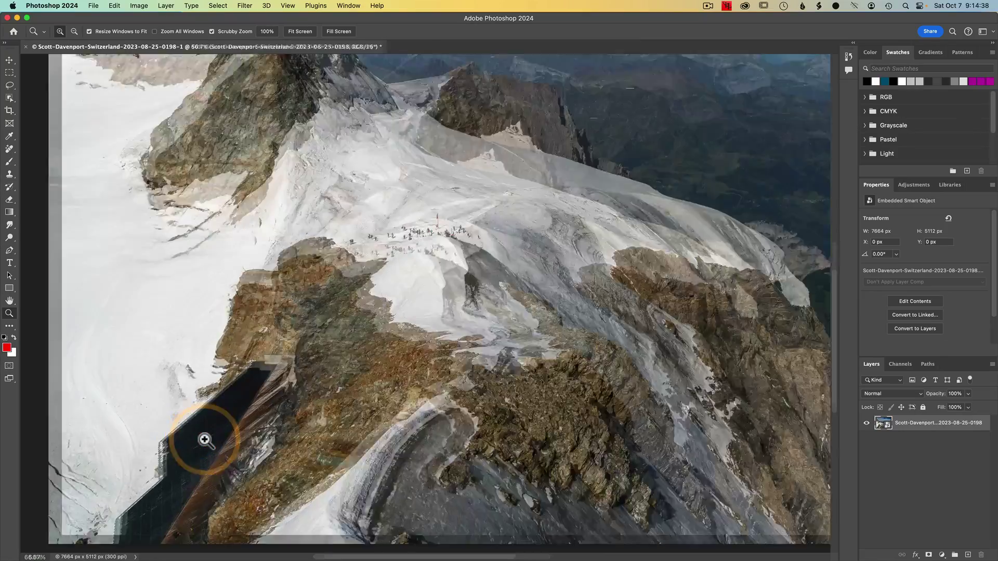
scroll(204, 439, "left", 5)
scroll(204, 439, "down", 2)
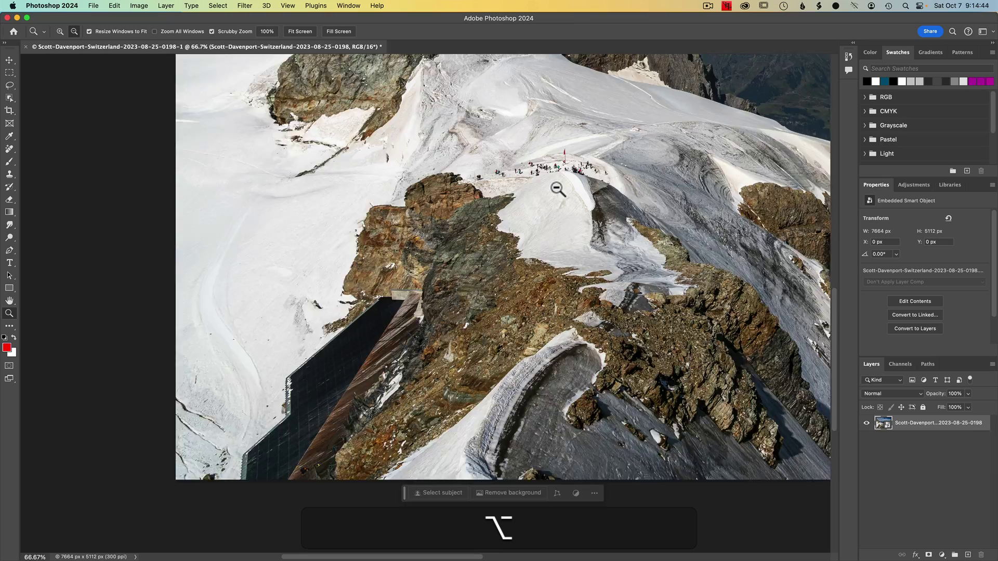
left_click(558, 188, "alt")
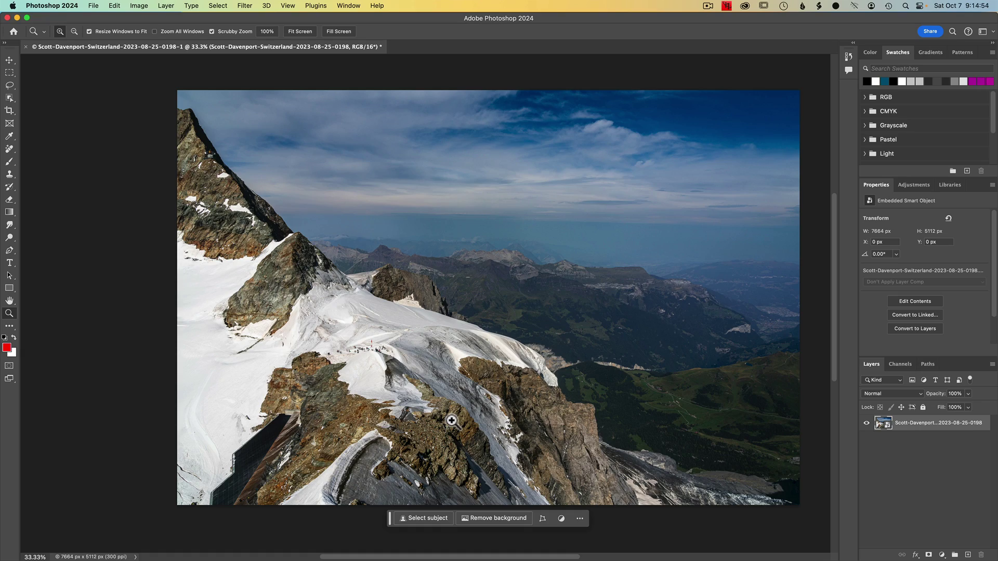
left_click(250, 471)
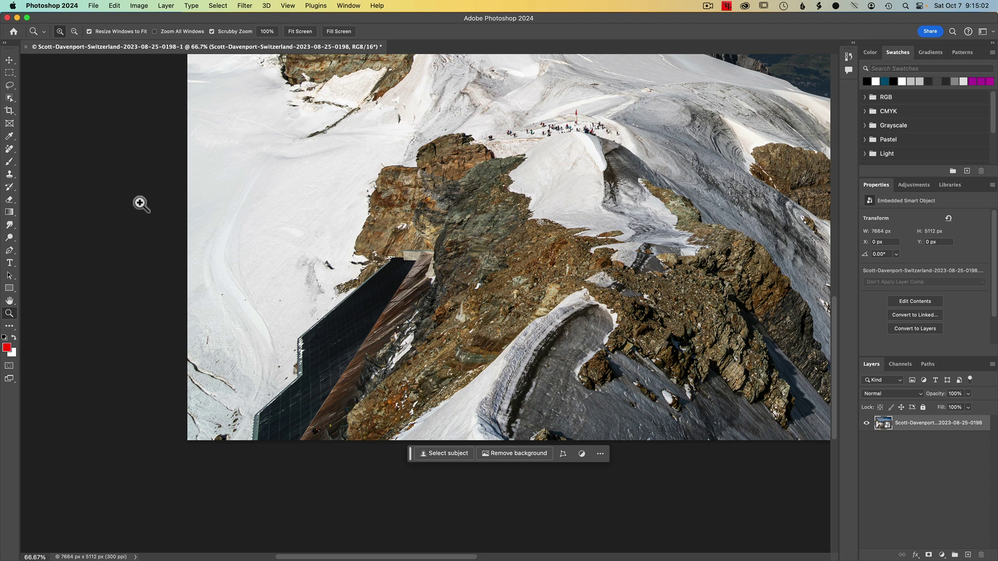
left_click(9, 86)
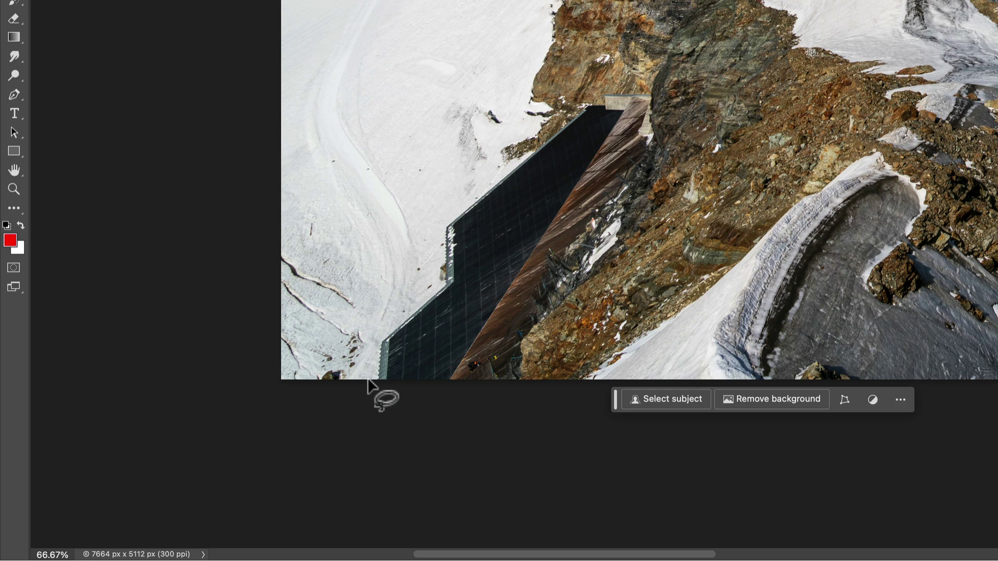
Step: Lasso around the dark building and bring up the Generative Fill prompt
mouse_move(367, 377)
left_mouse_down()
mouse_move(369, 327)
mouse_move(441, 281)
mouse_move(440, 204)
mouse_move(596, 86)
mouse_move(671, 87)
mouse_move(686, 141)
mouse_move(660, 203)
mouse_move(538, 347)
mouse_move(523, 384)
mouse_move(369, 399)
left_mouse_up()
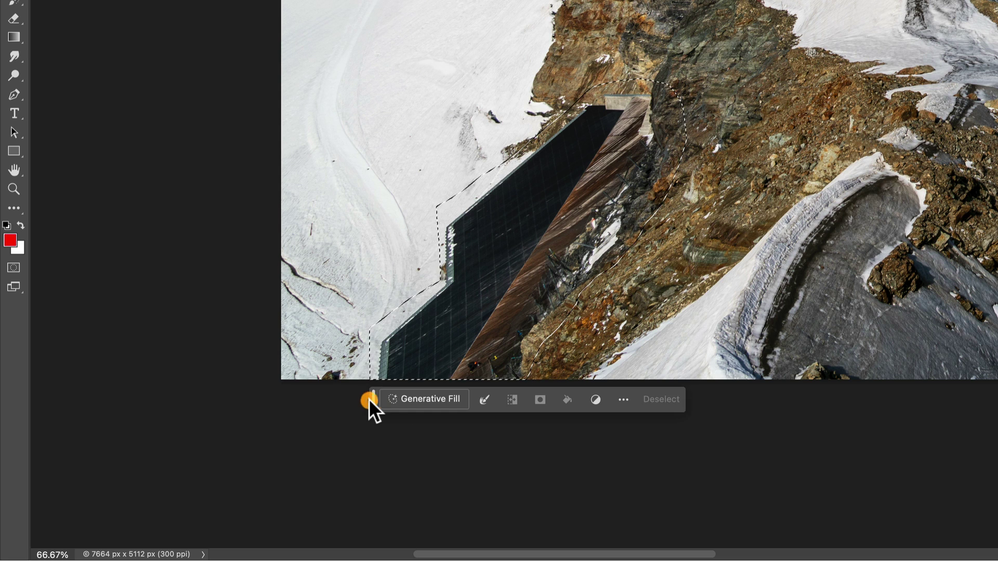
left_click(423, 397)
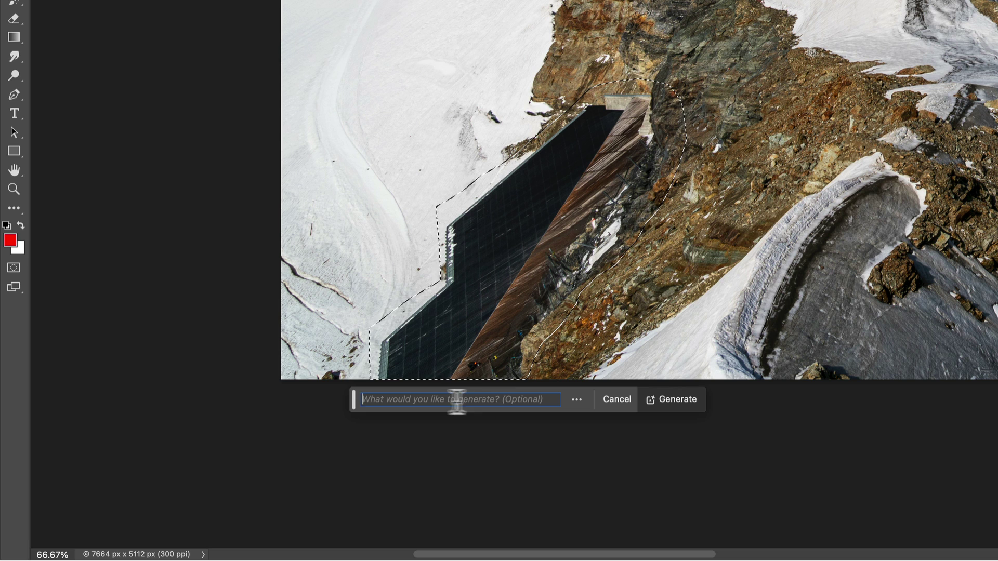
Step: Generate a fill with an empty prompt to replace the building with snow and rock
left_click(676, 399)
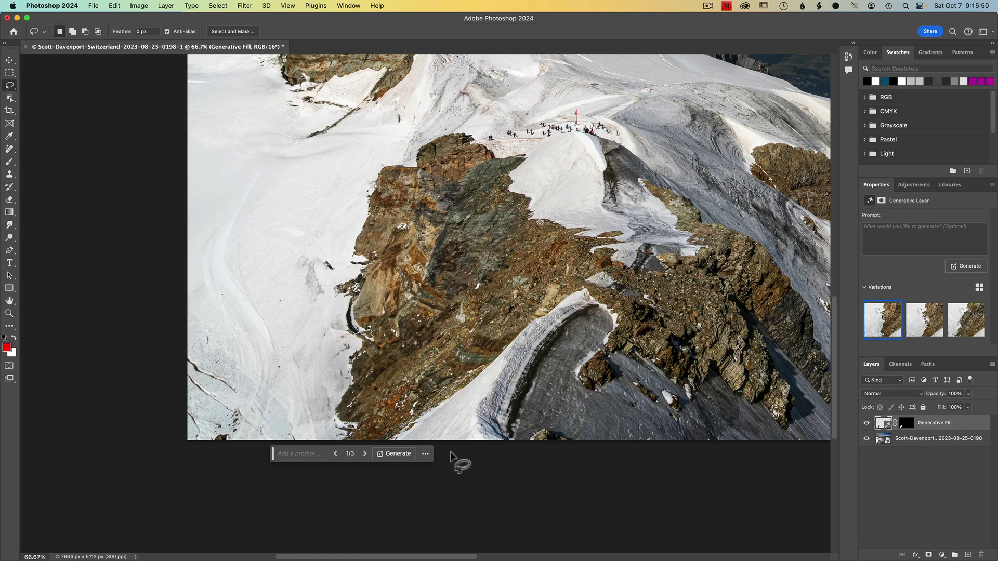
Step: Zoom out to the whole photo, preview all three fill variations, and settle on the second
key("alt")
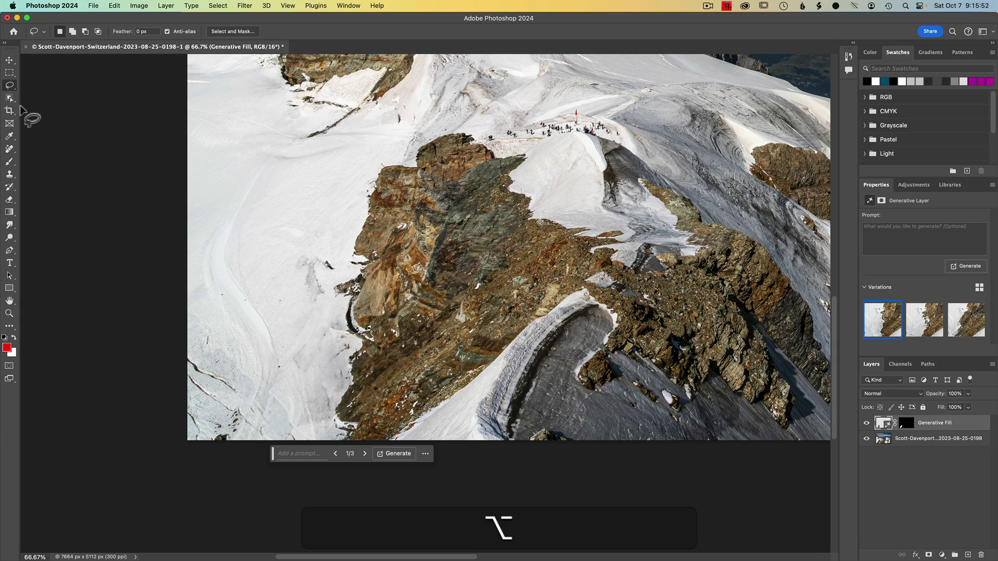
key("z")
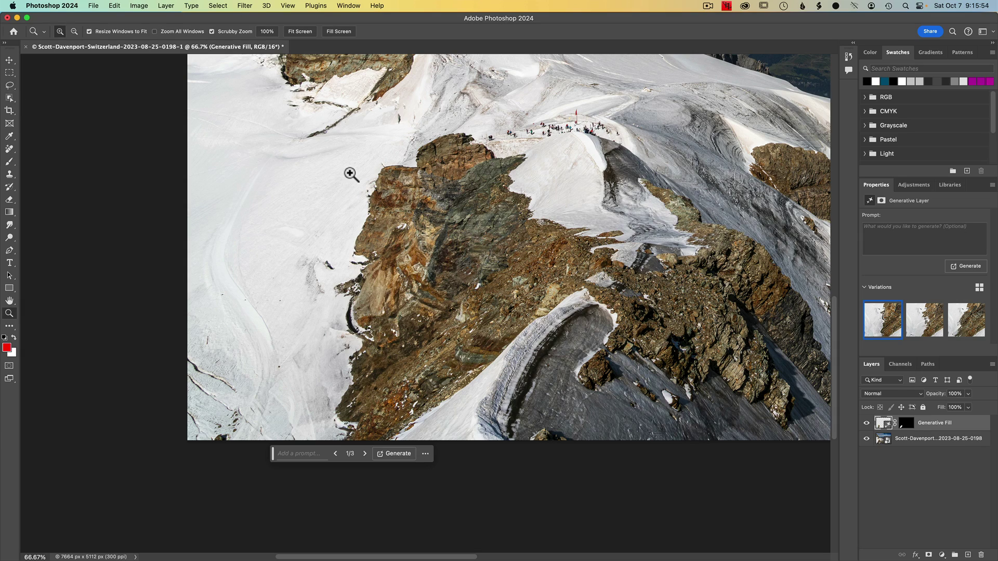
left_click(391, 172, "alt")
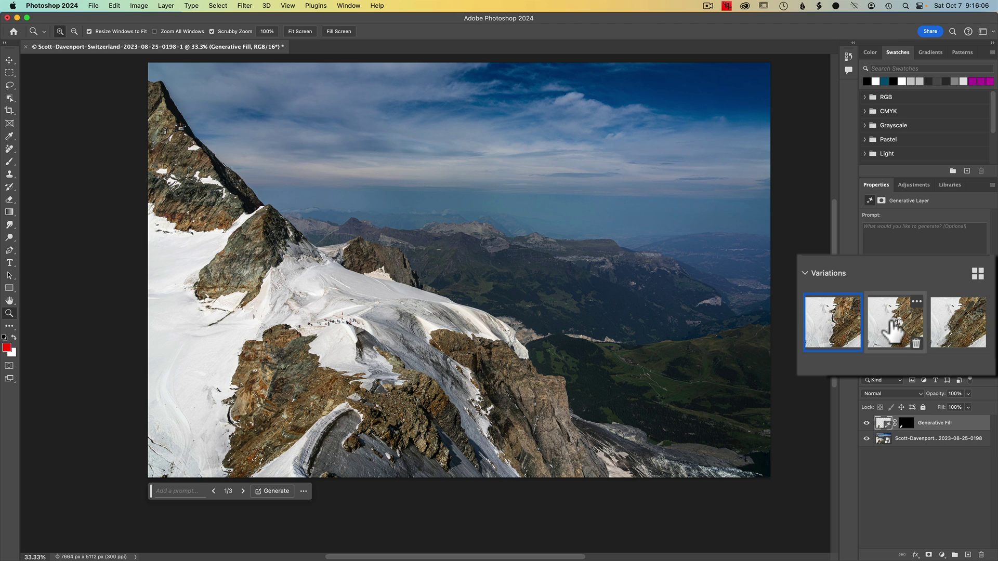
left_click(893, 330)
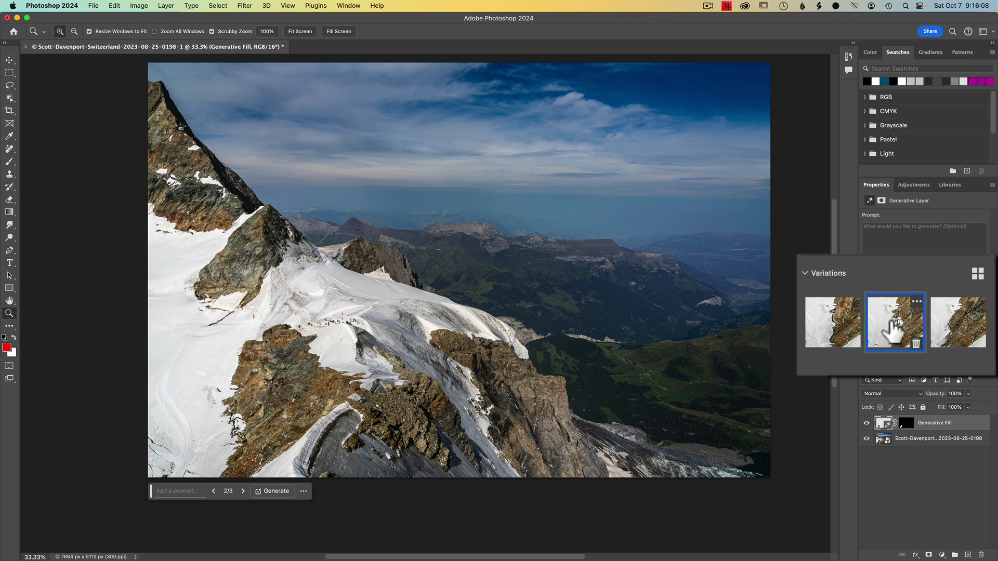
left_click(954, 329)
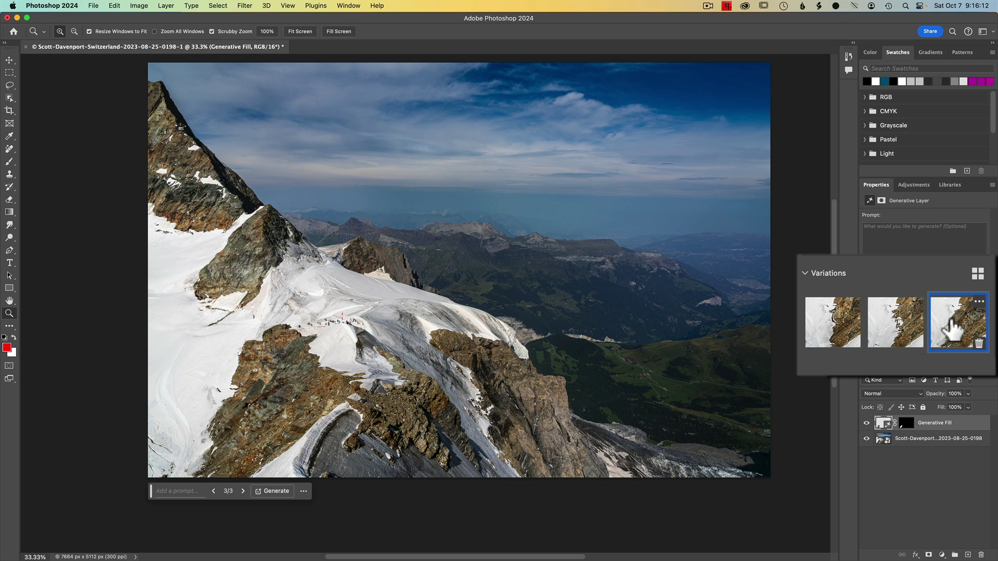
left_click(890, 331)
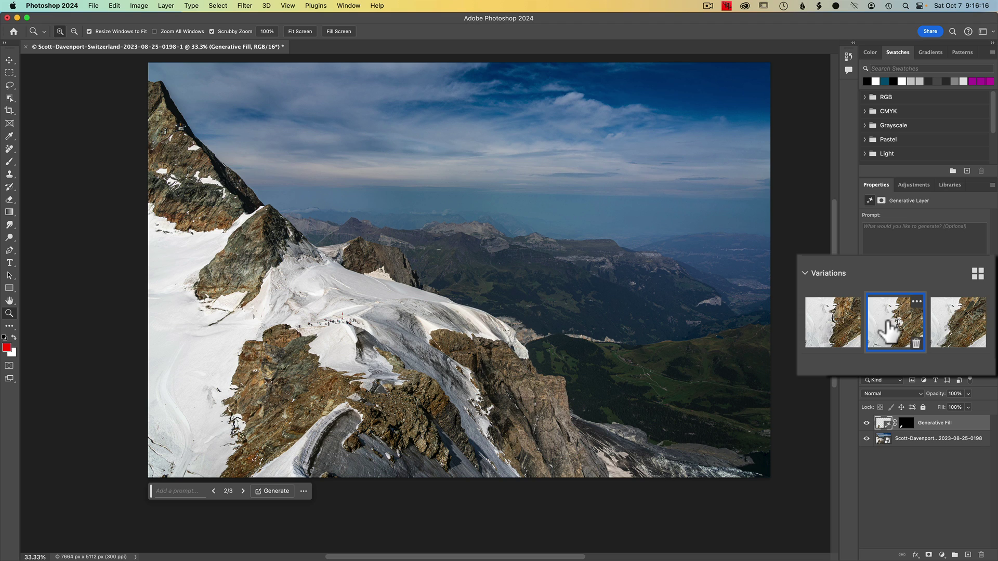
left_click(840, 339)
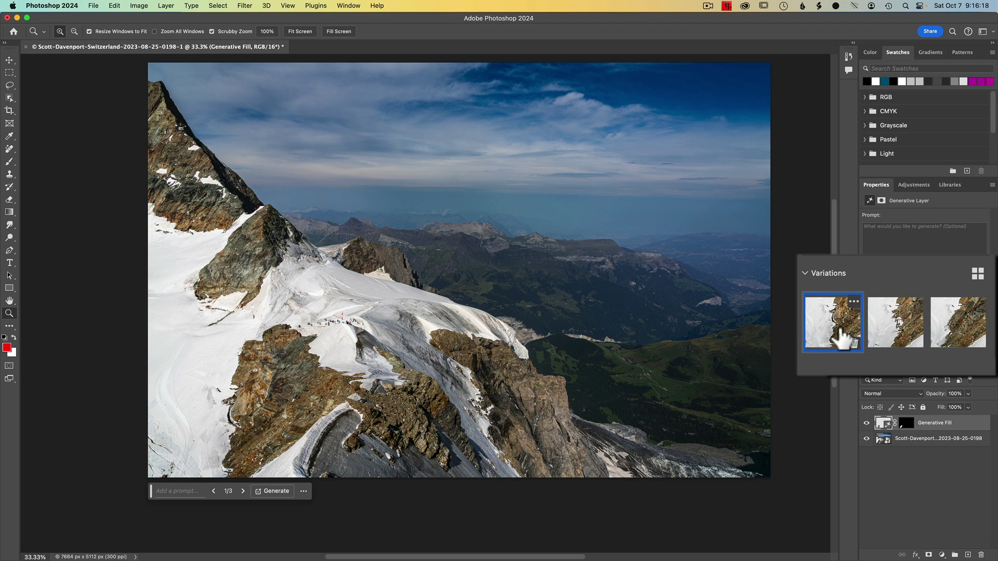
left_click(886, 336)
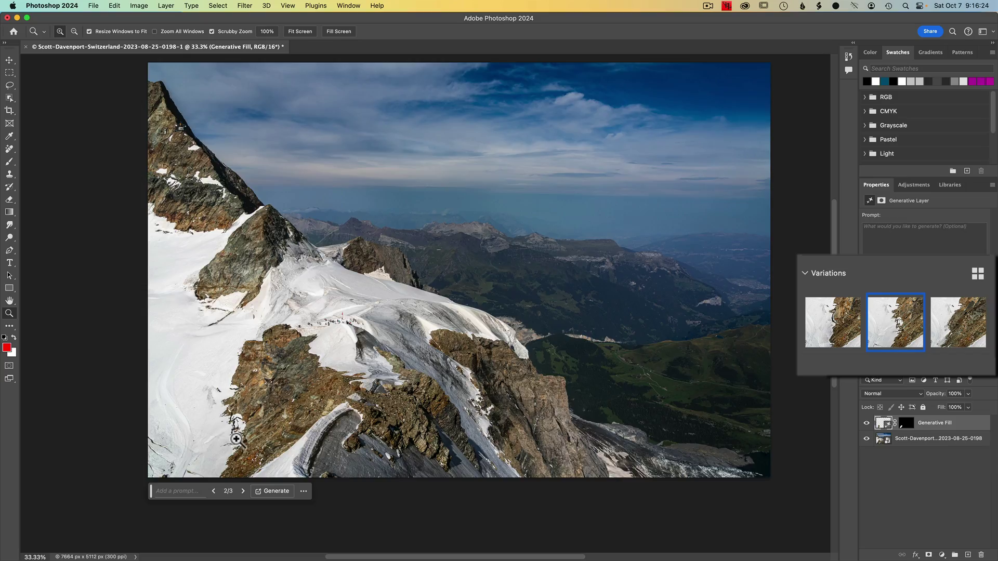
Step: Zoom in on the filled area, compare variations 1 and 3, then return to variation 2
left_click_drag(236, 439, 219, 428)
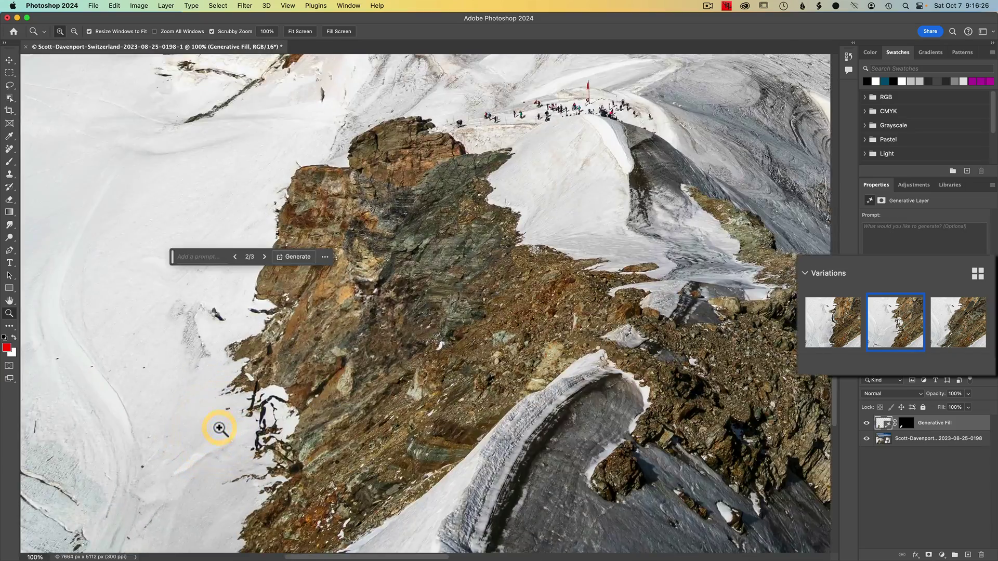
scroll(219, 427, "down", 5)
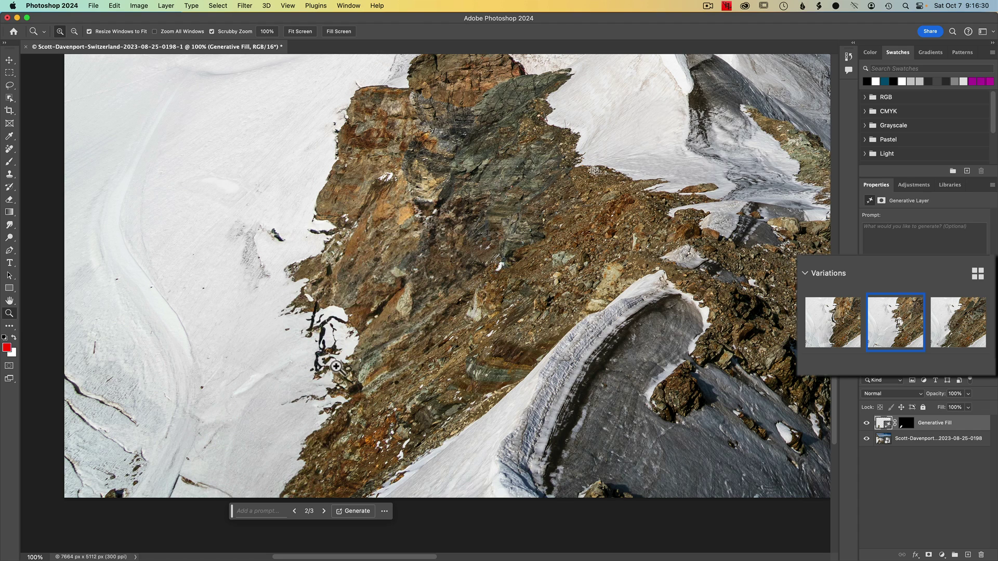
left_click(818, 337)
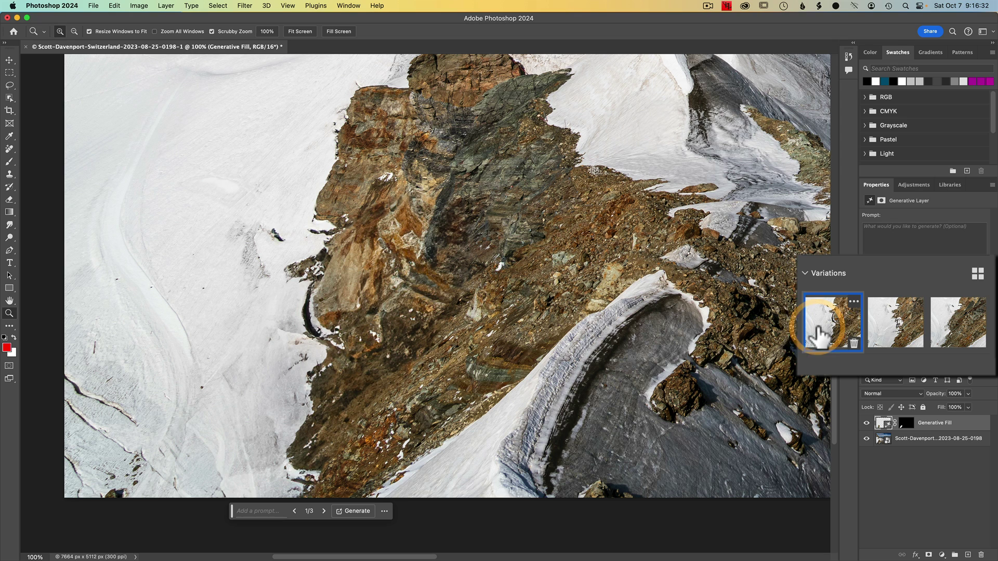
left_click(958, 330)
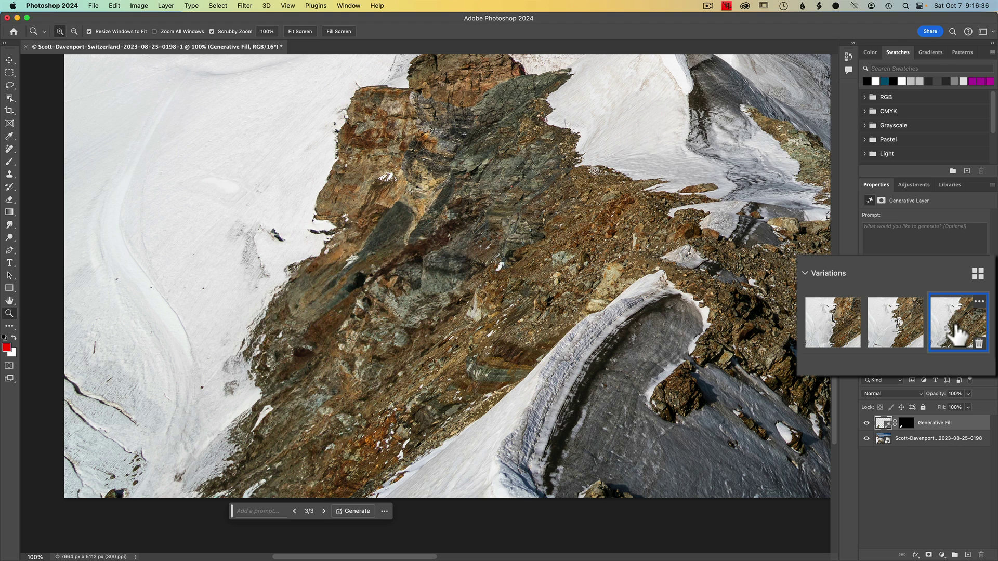
left_click(891, 336)
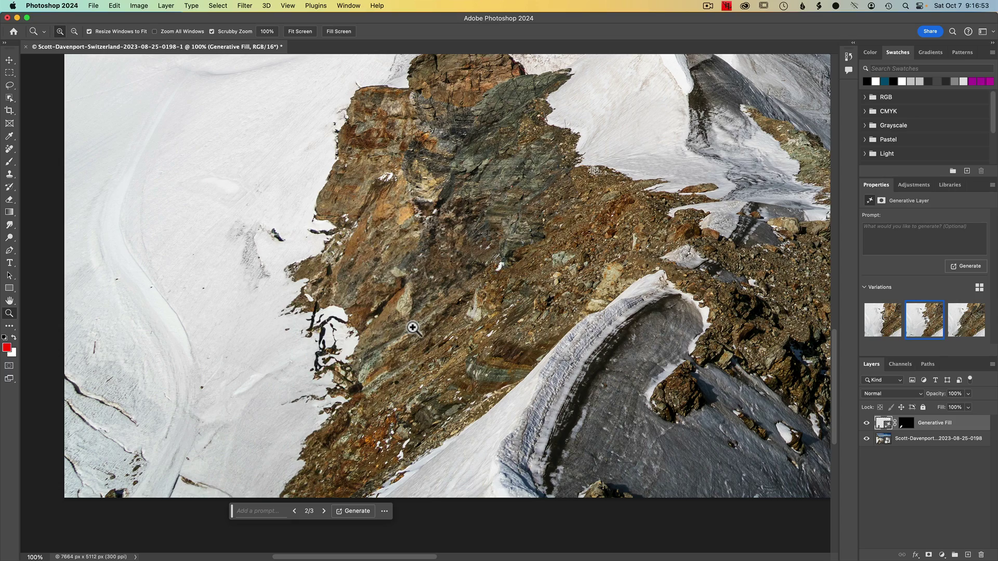
Step: Zoom out to 33.3% to view the whole photo
left_click(412, 328, "alt")
left_click(412, 328, "alt")
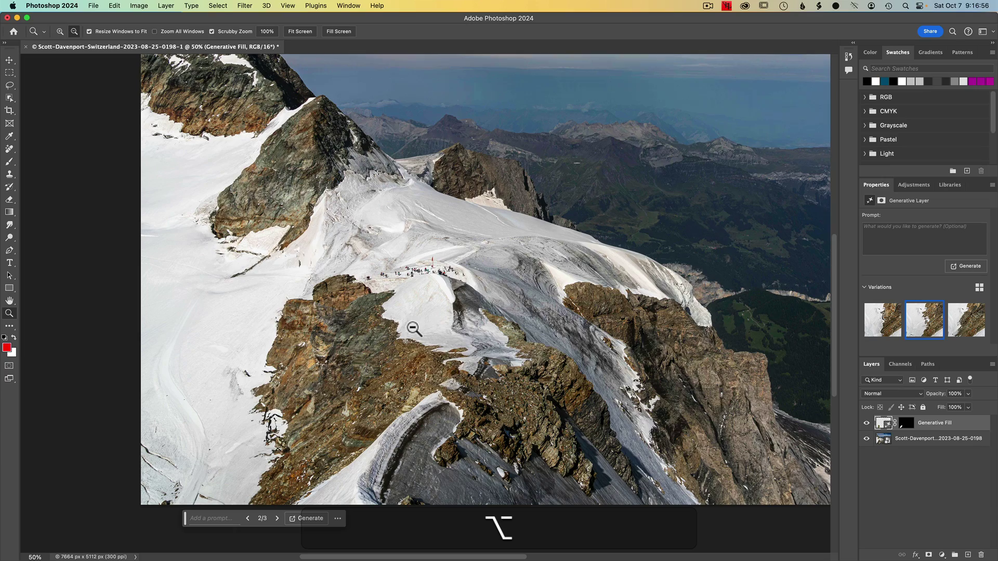
left_click(412, 328, "alt")
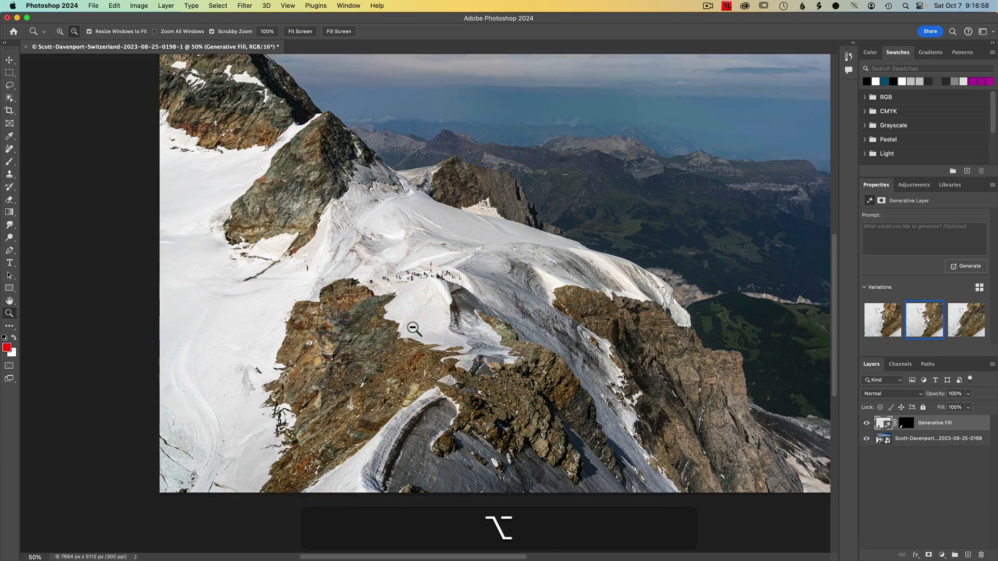
left_click(413, 328, "alt")
left_click(497, 267)
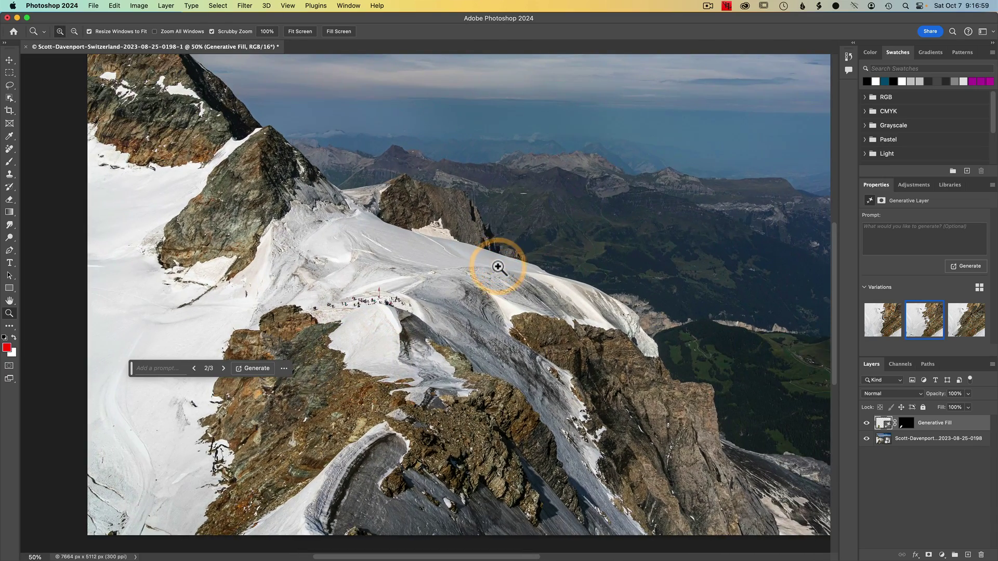
key("alt")
left_click(499, 267, "alt")
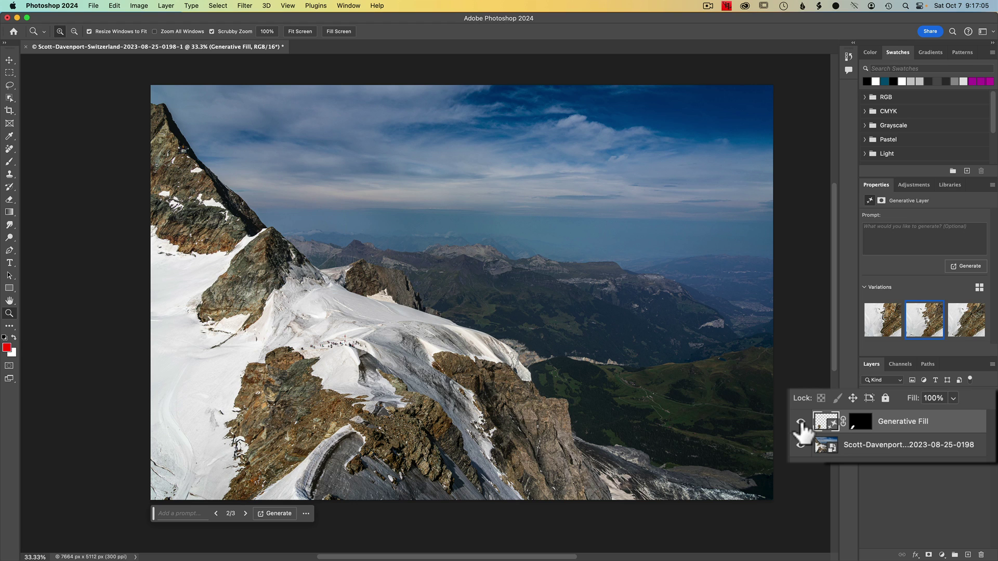
Step: Toggle the Generative Fill layer's visibility to compare the fill against the original building
left_click(801, 422)
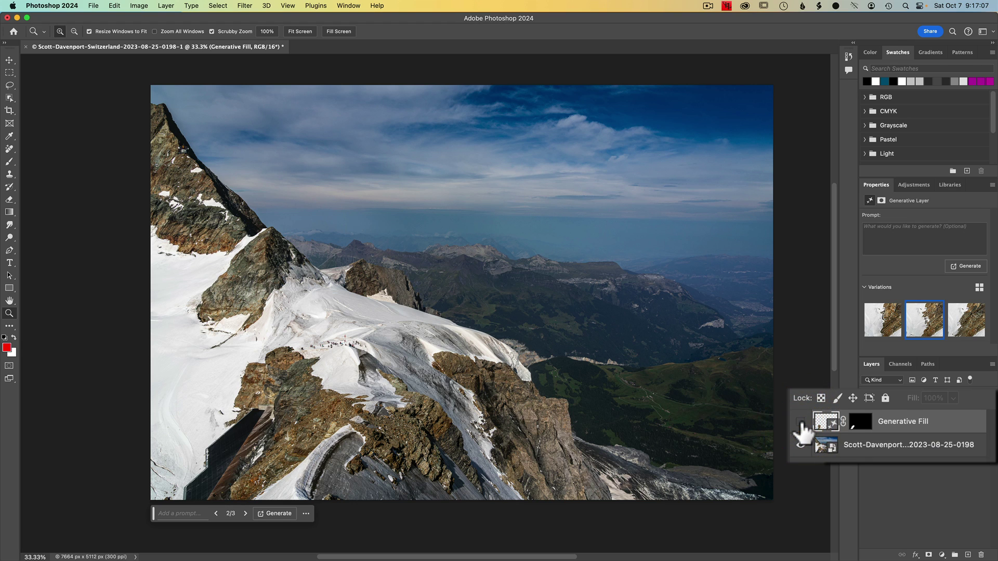
left_click(801, 422)
left_click(801, 422)
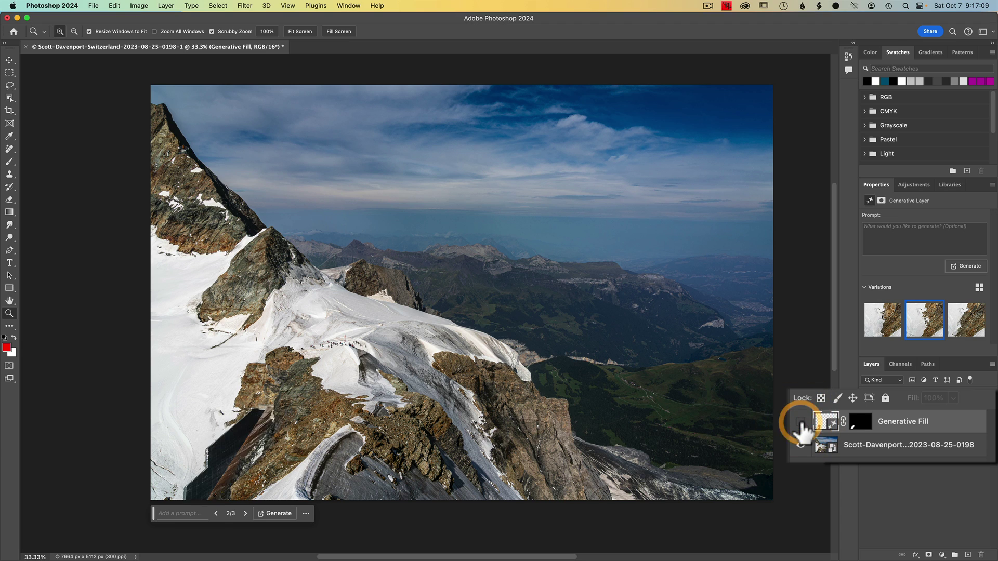
left_click(801, 422)
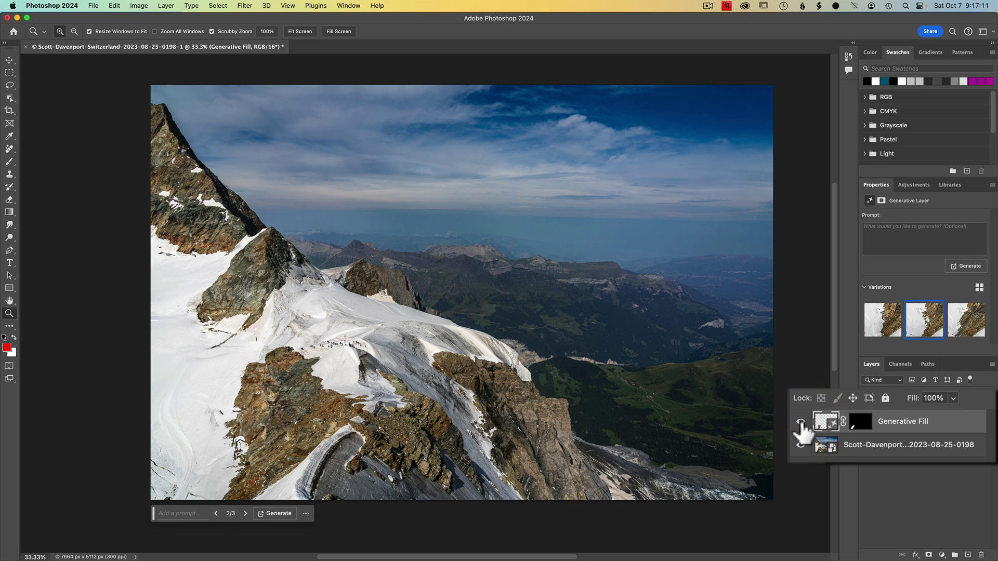
left_click(801, 422)
left_click(801, 422)
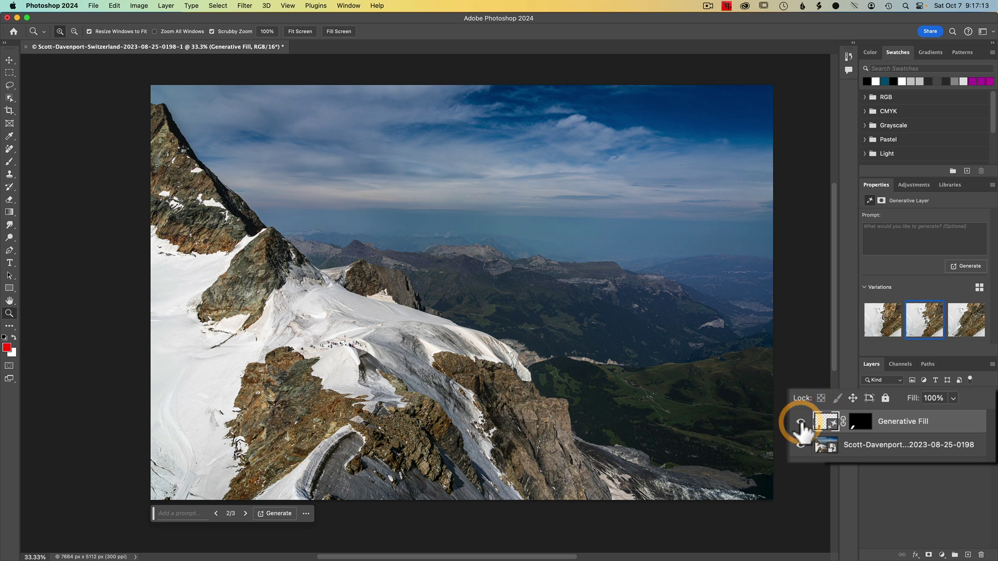
Step: Compare variation 1 against the original, then reselect variation 2 and recheck it
left_click(882, 320)
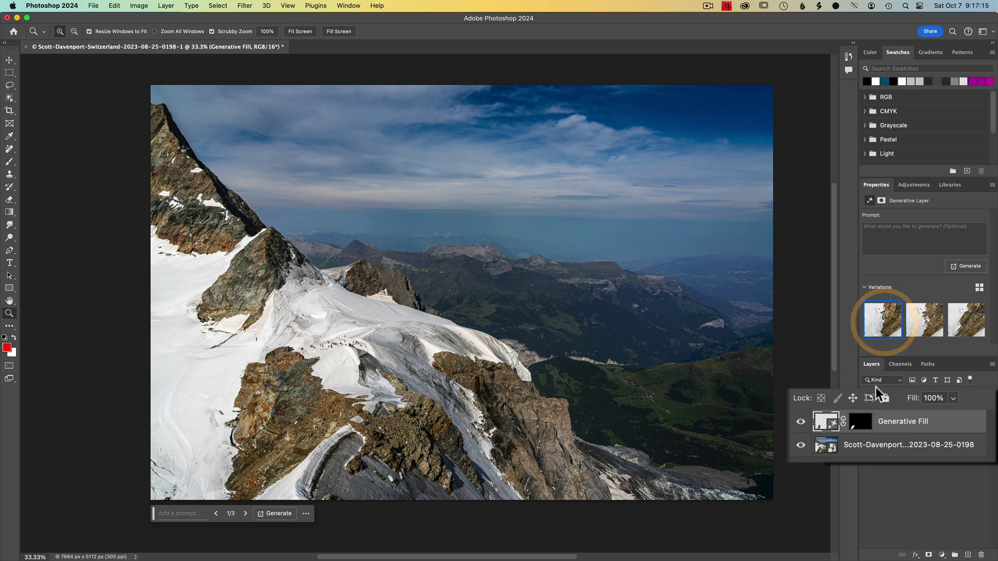
left_click(801, 422)
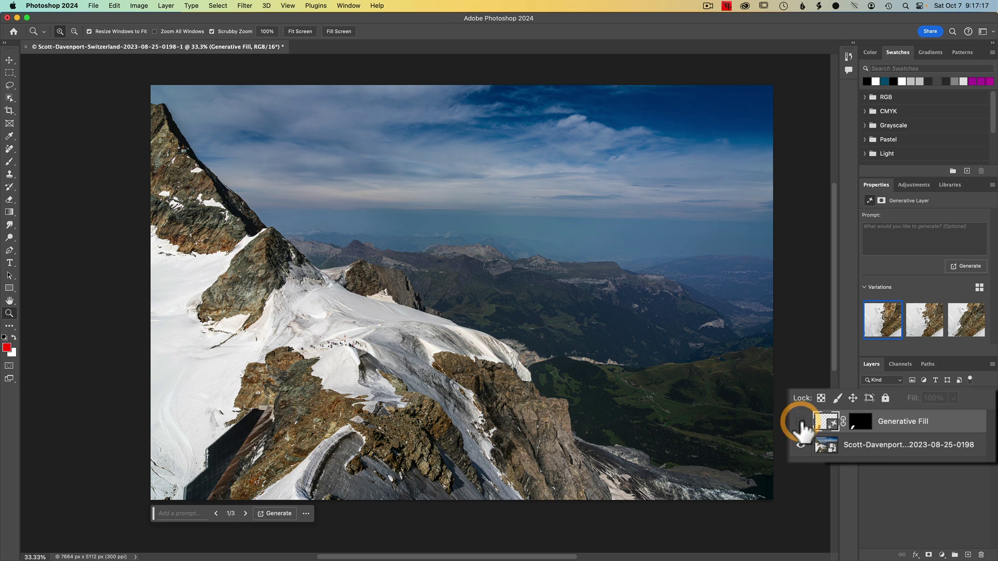
left_click(801, 422)
left_click(801, 422)
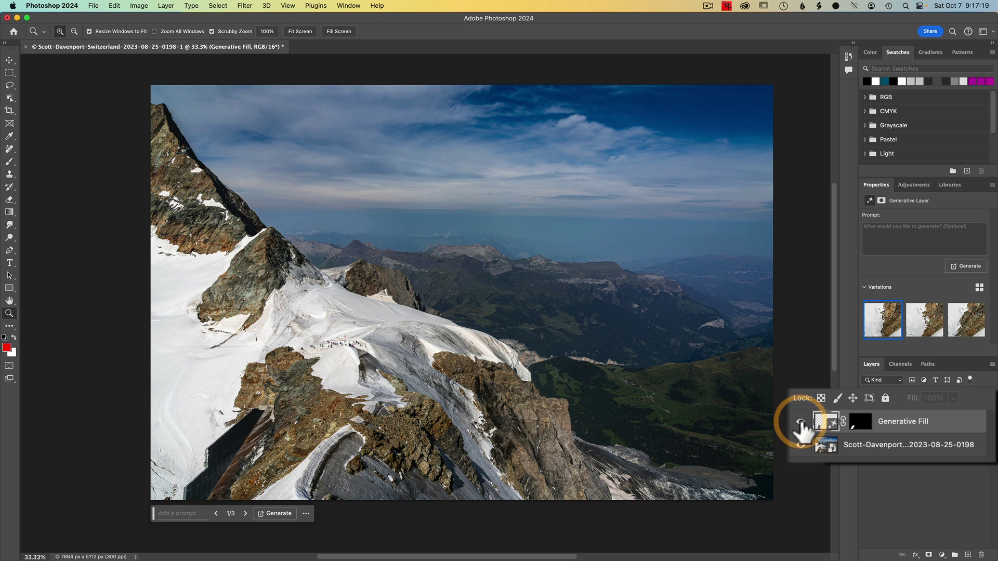
left_click(801, 422)
left_click(915, 323)
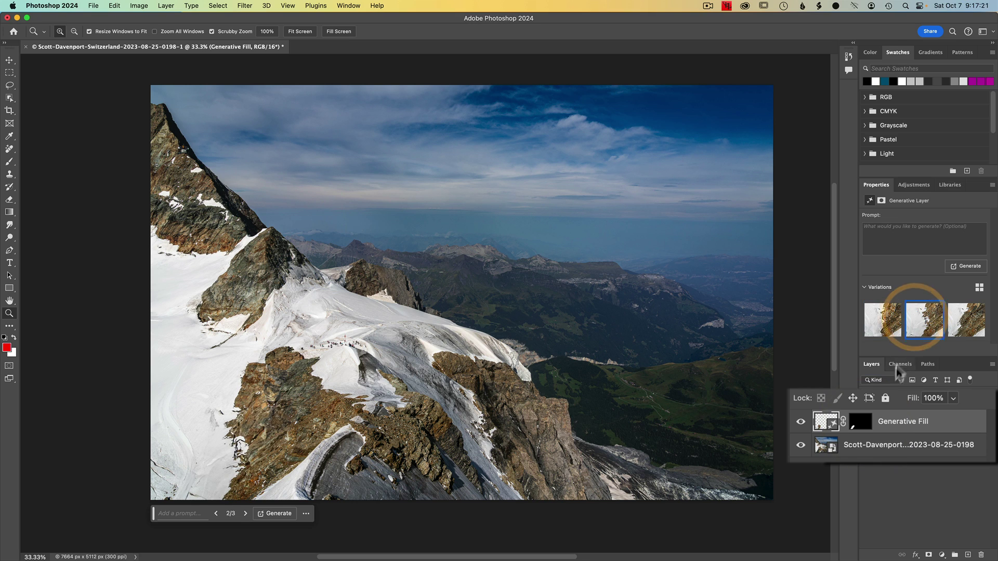
left_click(801, 422)
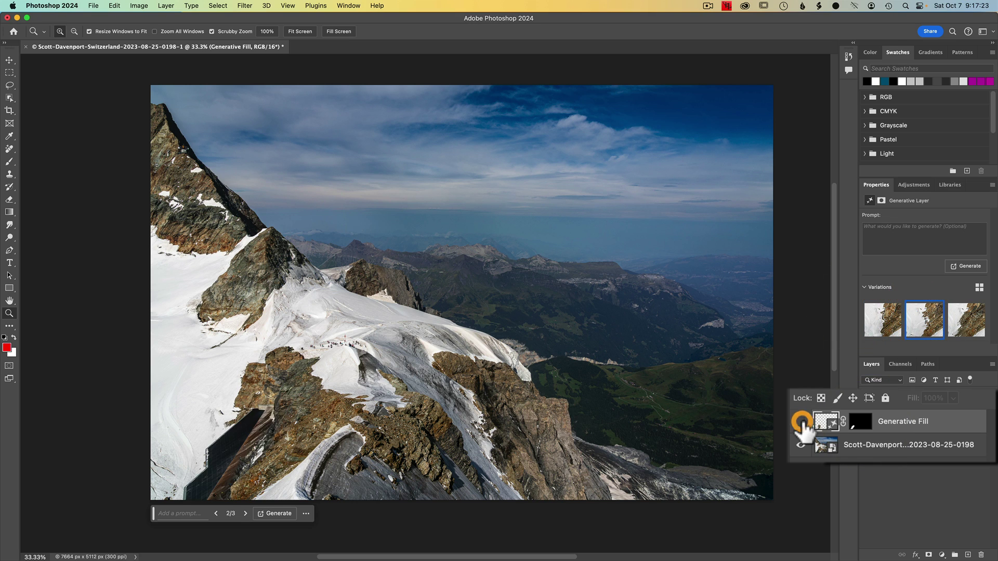
left_click(801, 422)
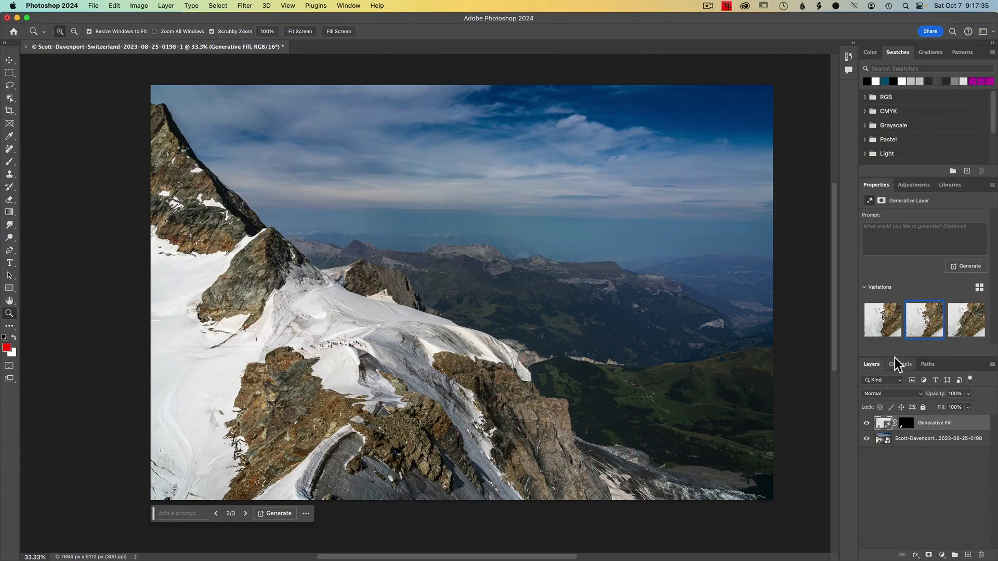
Step: Trash the two unused Generative Fill variations, keeping only the chosen second one
mouse_move(923, 319)
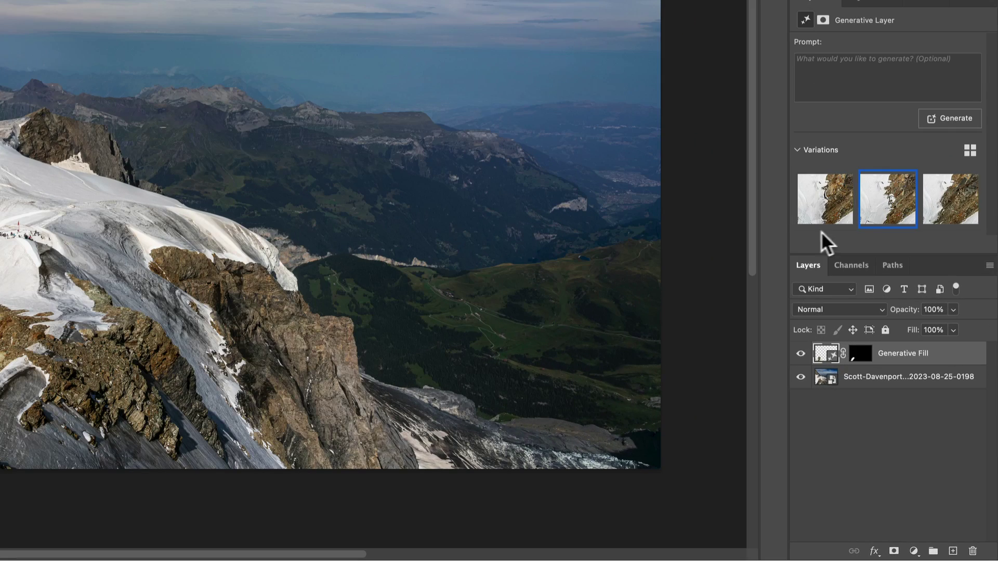
left_click(845, 221)
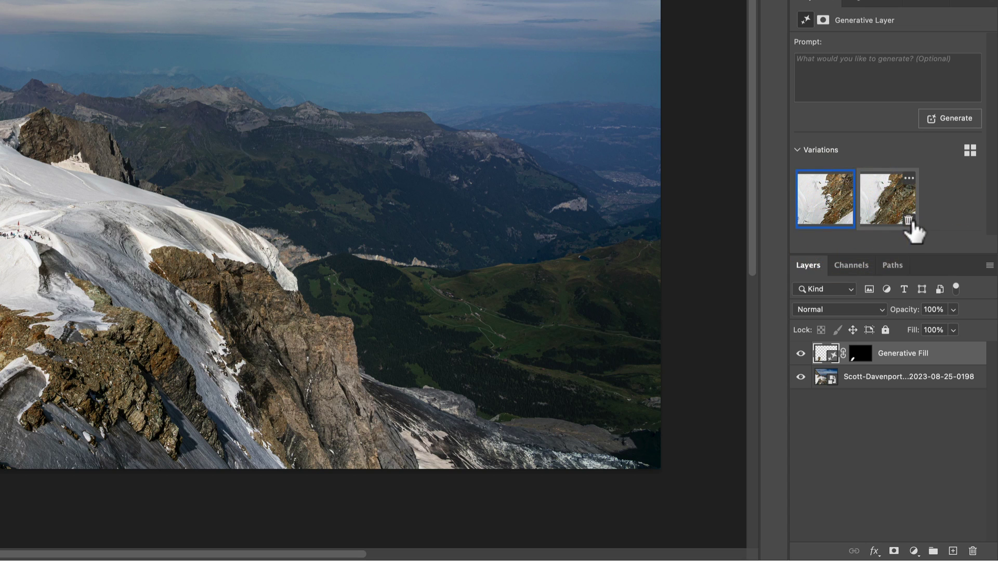
left_click(908, 221)
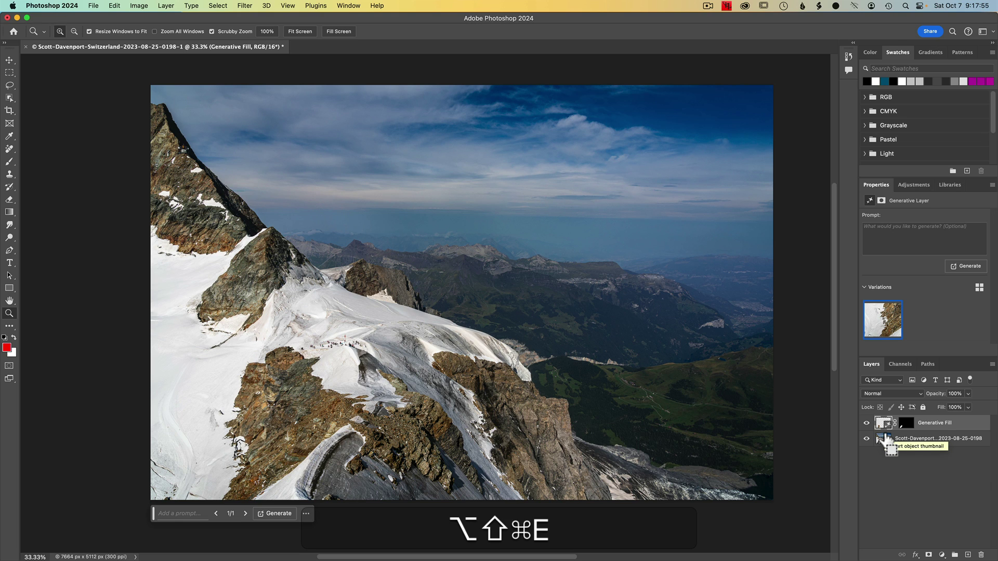
Step: Stamp all visible layers into Layer 1 with Option+Shift+Command+E
key("alt+shift+super+e")
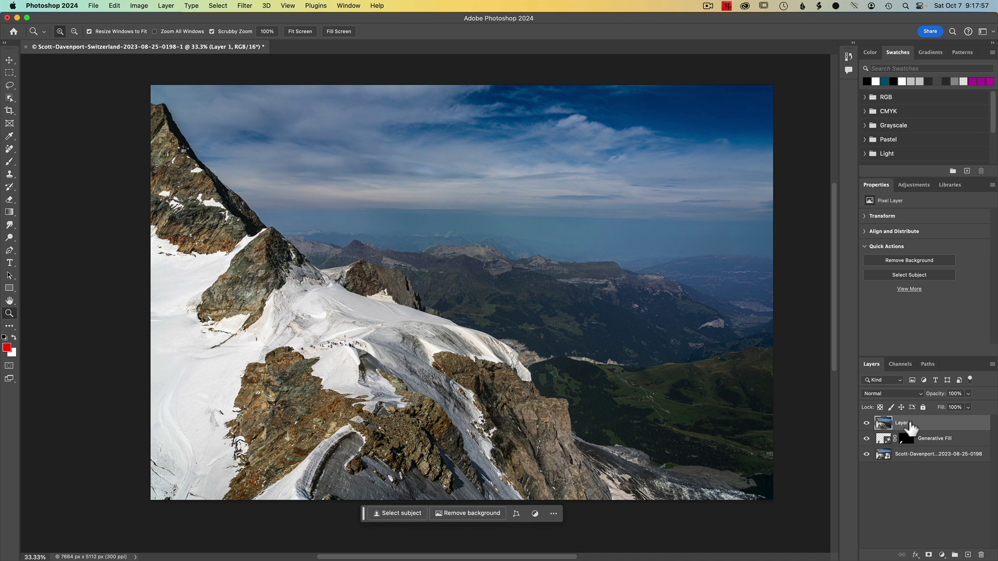